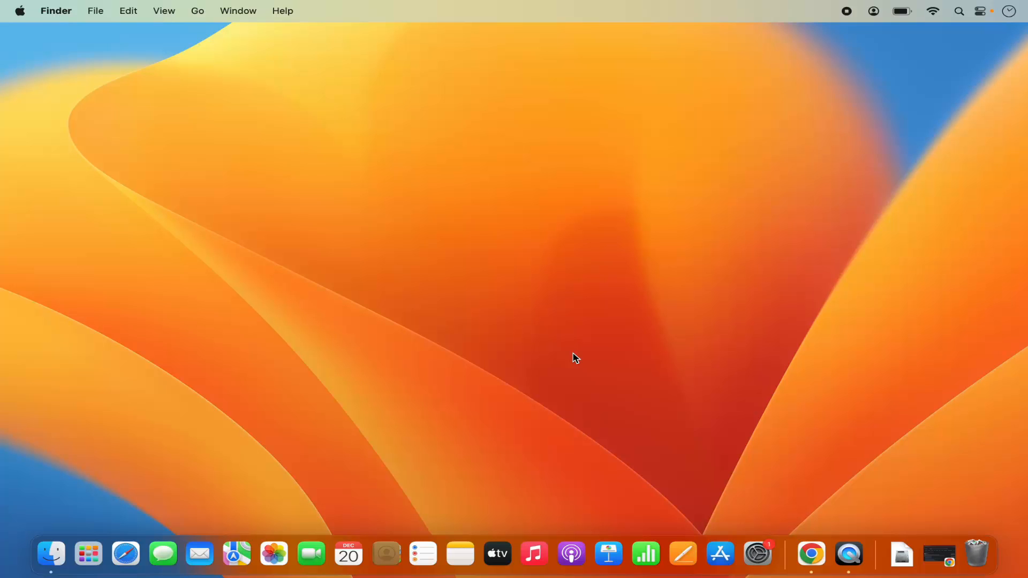
Open the AnyDesk website from the Google search results in Chrome and download AnyDesk for macOS
{"action": "left_click", "coordinate": [810, 552]}
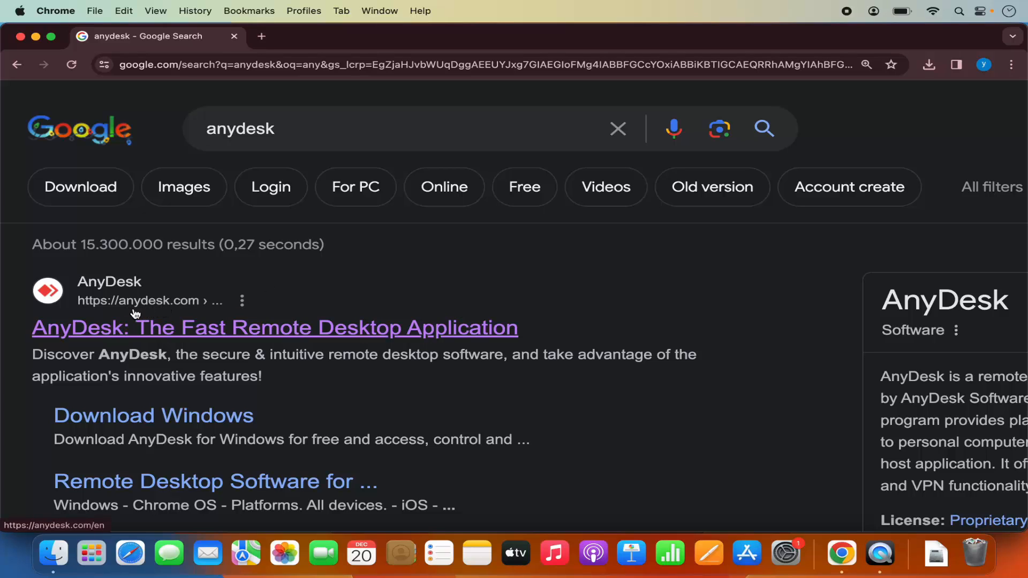
{"action": "left_click", "coordinate": [222, 332]}
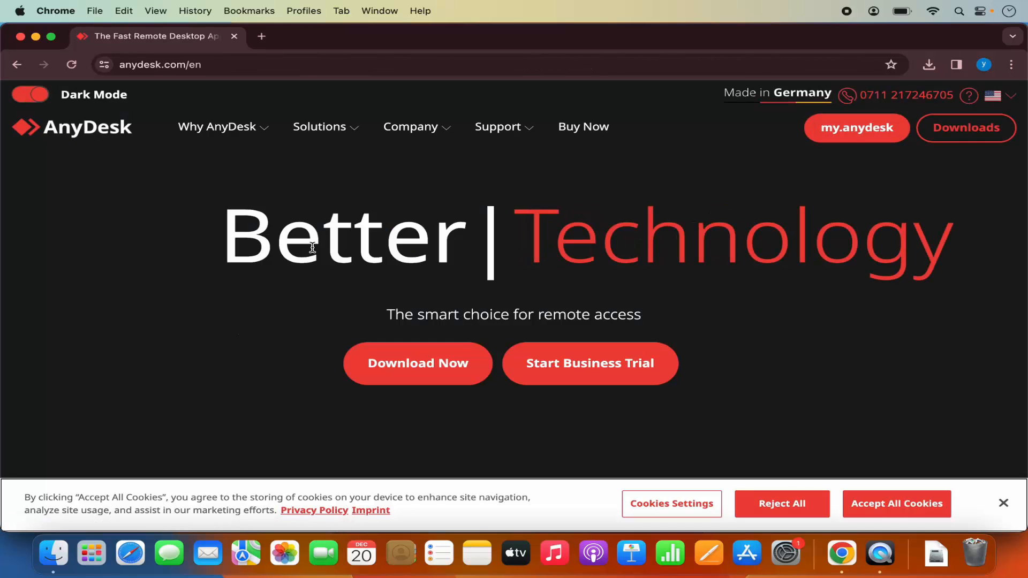
{"action": "left_click", "coordinate": [417, 365]}
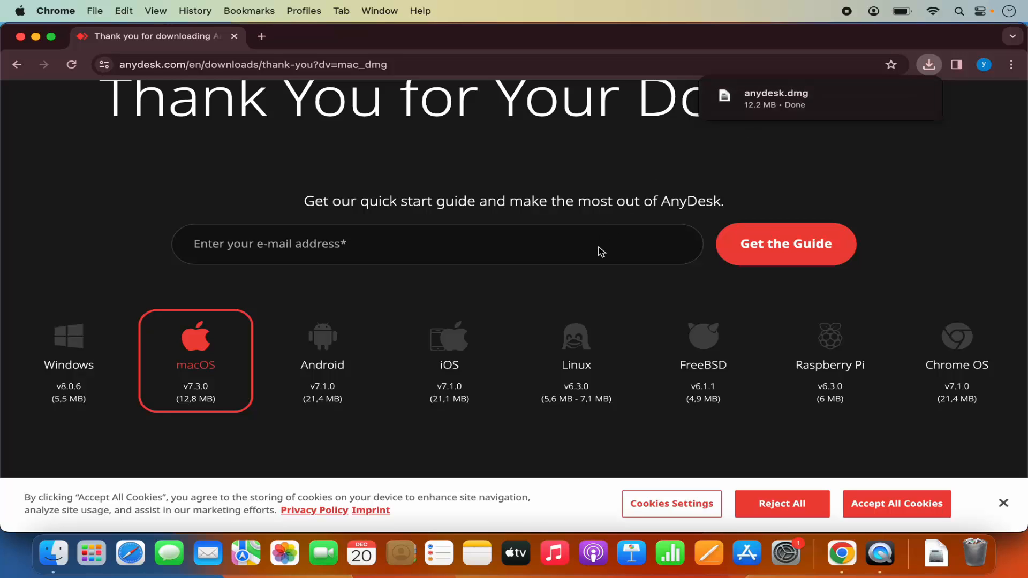
{"action": "scroll", "coordinate": [601, 252], "scroll_direction": "up", "scroll_amount": 5}
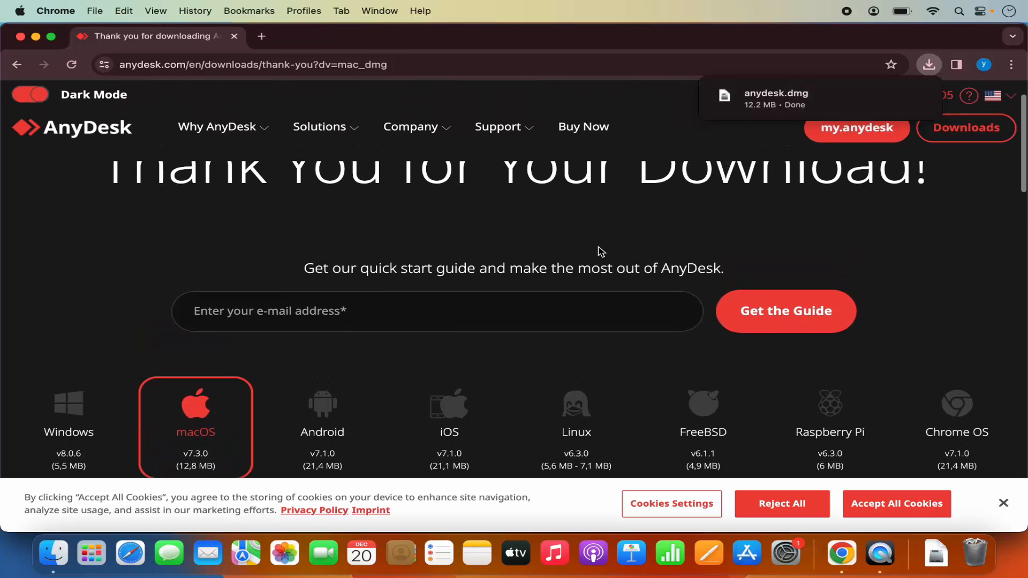
{"action": "scroll", "coordinate": [601, 251], "scroll_direction": "down", "scroll_amount": 2}
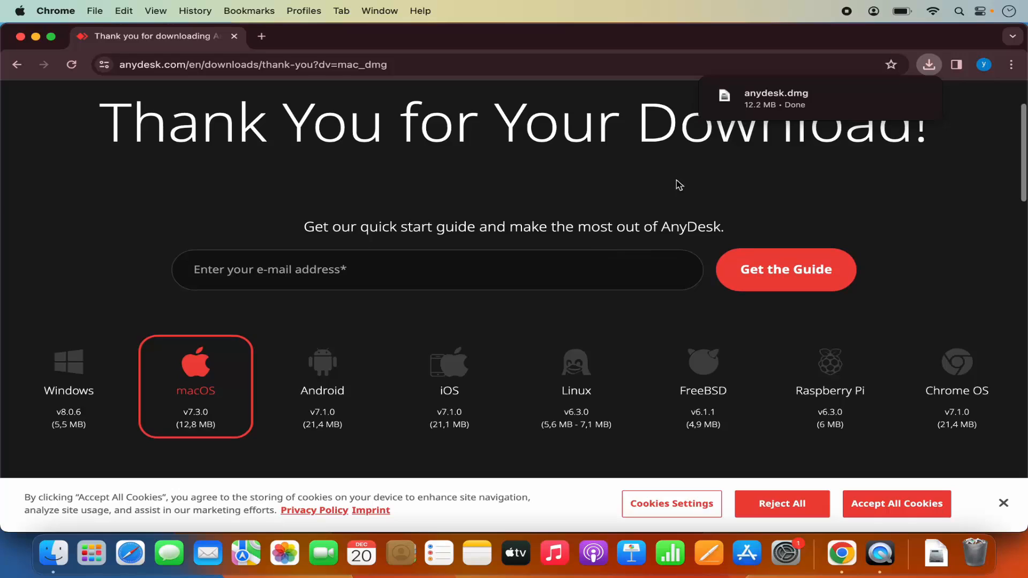
Open the downloaded anydesk.dmg, close the browser window and move the AnyDesk installer window toward the middle of the desktop
{"action": "left_click", "coordinate": [785, 102]}
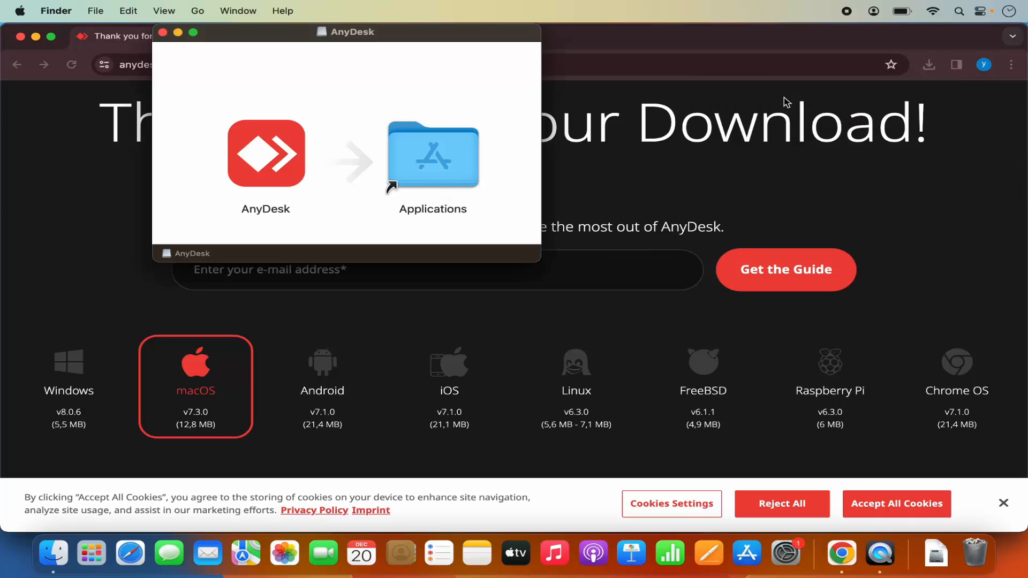
{"action": "left_click", "coordinate": [77, 85]}
{"action": "left_click", "coordinate": [21, 36]}
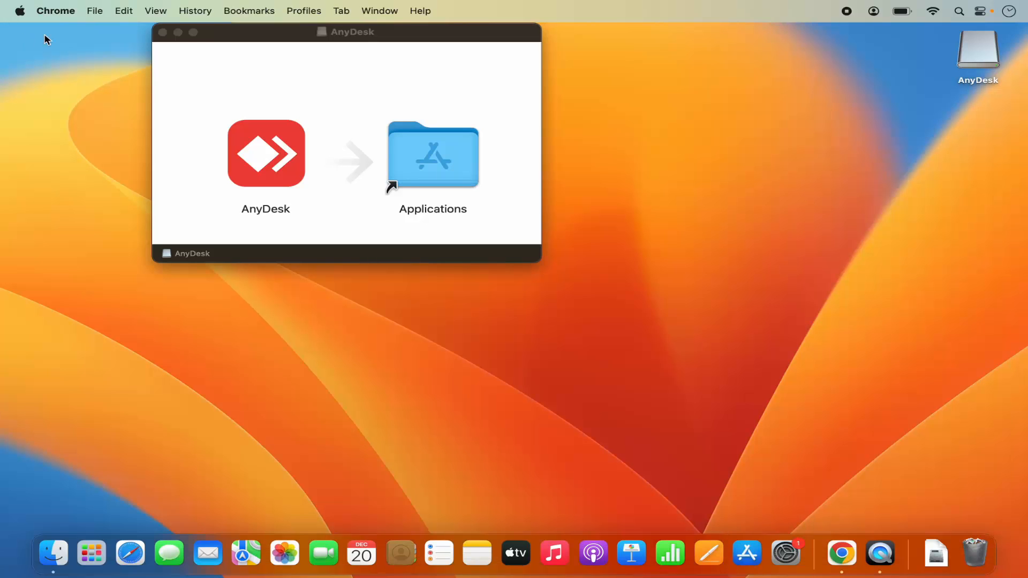
{"action": "left_click_drag", "start_coordinate": [314, 34], "coordinate": [492, 157]}
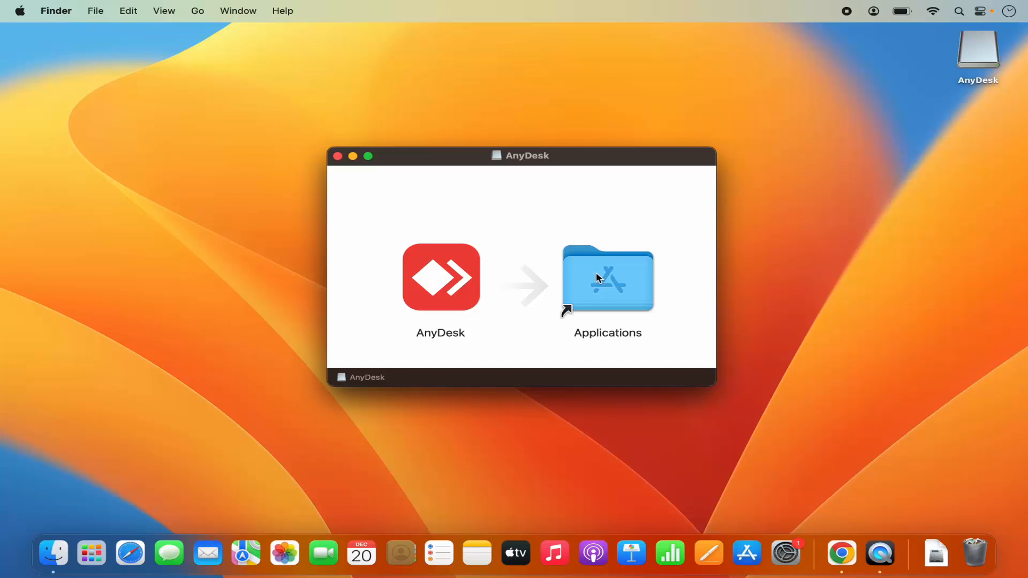
Copy the AnyDesk application from the disk image into the Applications folder
{"action": "left_click", "coordinate": [453, 288]}
{"action": "left_click_drag", "start_coordinate": [454, 288], "coordinate": [608, 272]}
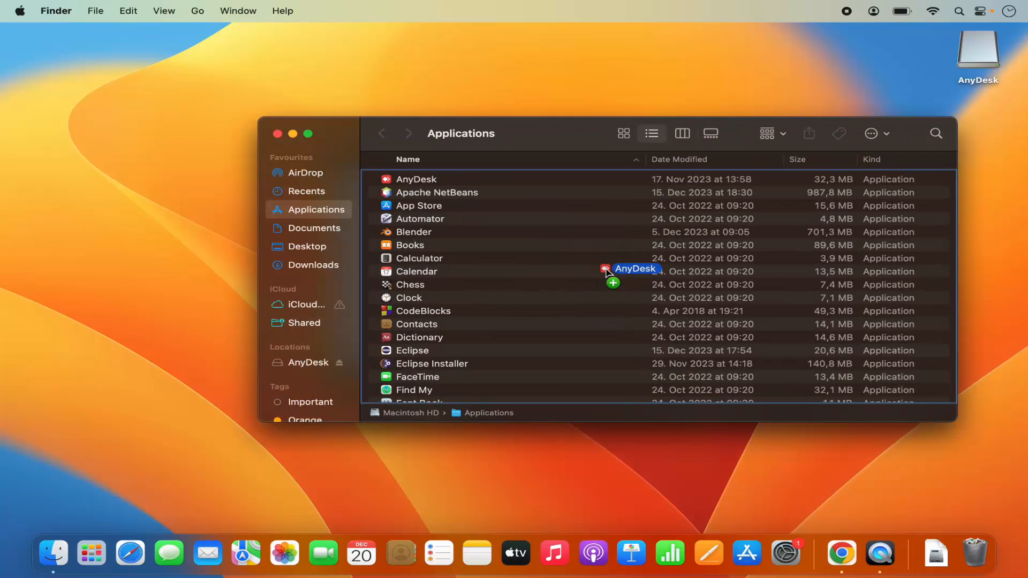
{"action": "left_click_drag", "start_coordinate": [607, 272], "coordinate": [609, 274]}
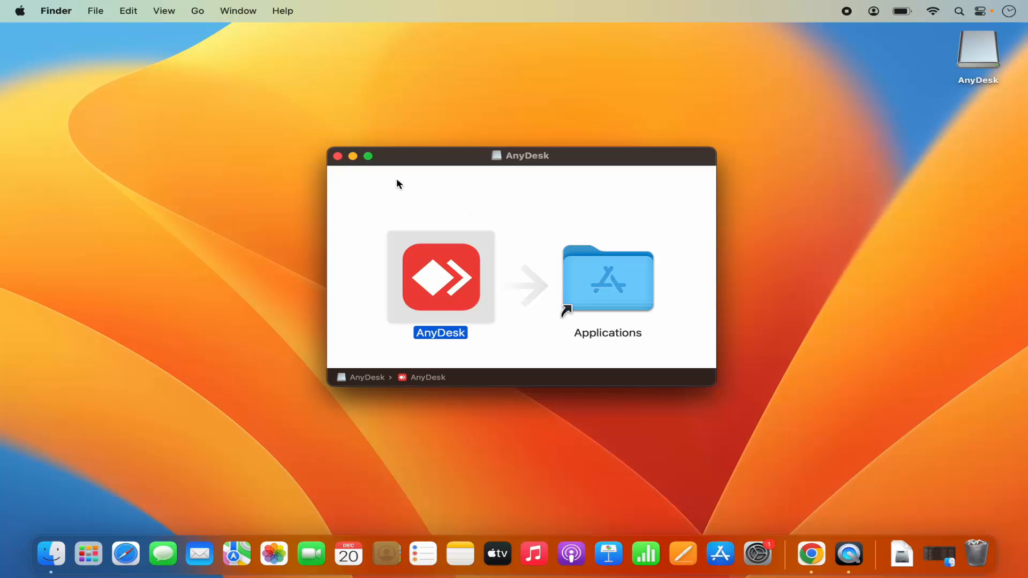
Close the installer window and eject the AnyDesk disk image from the desktop
{"action": "left_click", "coordinate": [338, 156]}
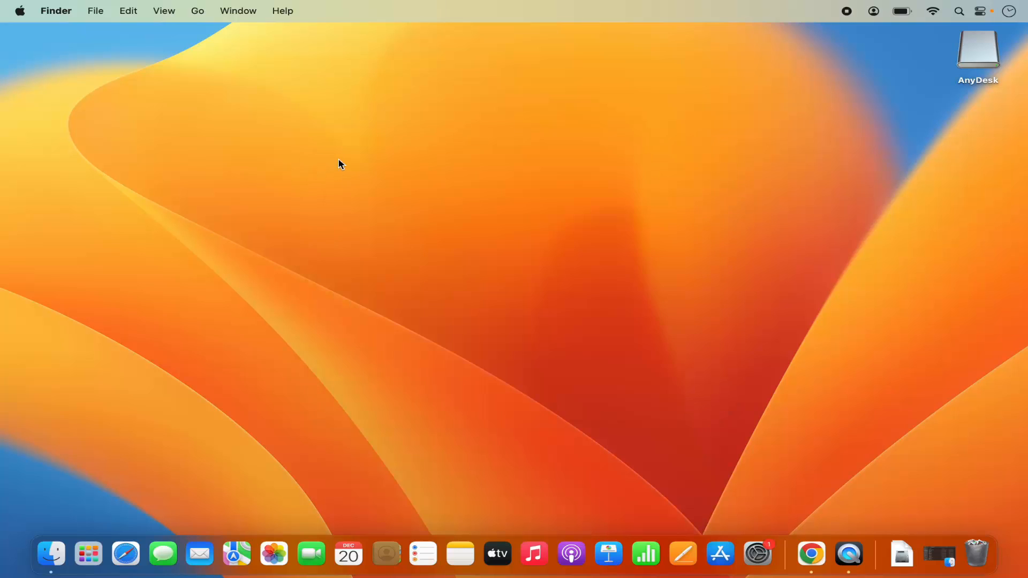
{"action": "right_click", "coordinate": [976, 65]}
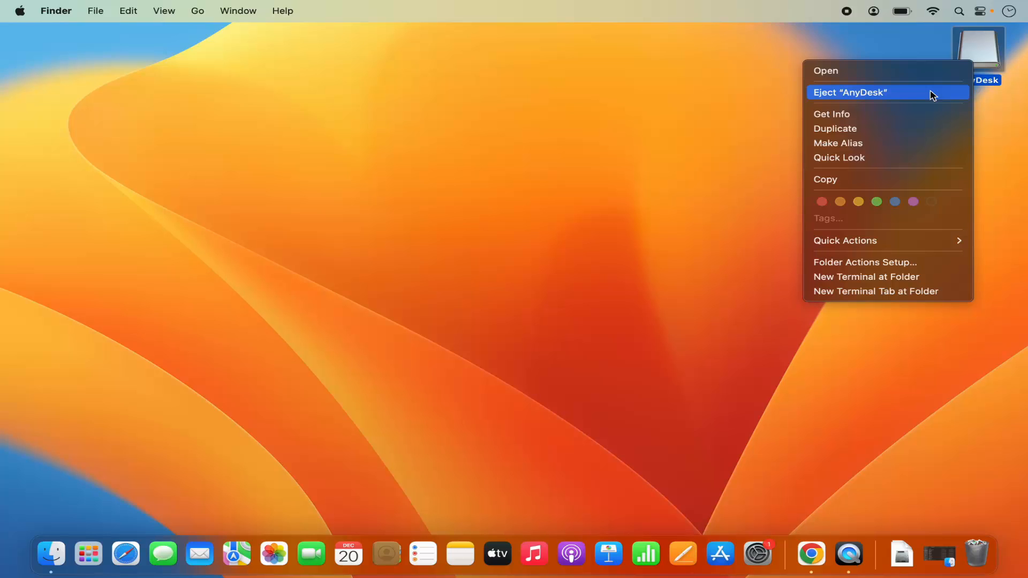
{"action": "left_click", "coordinate": [933, 95]}
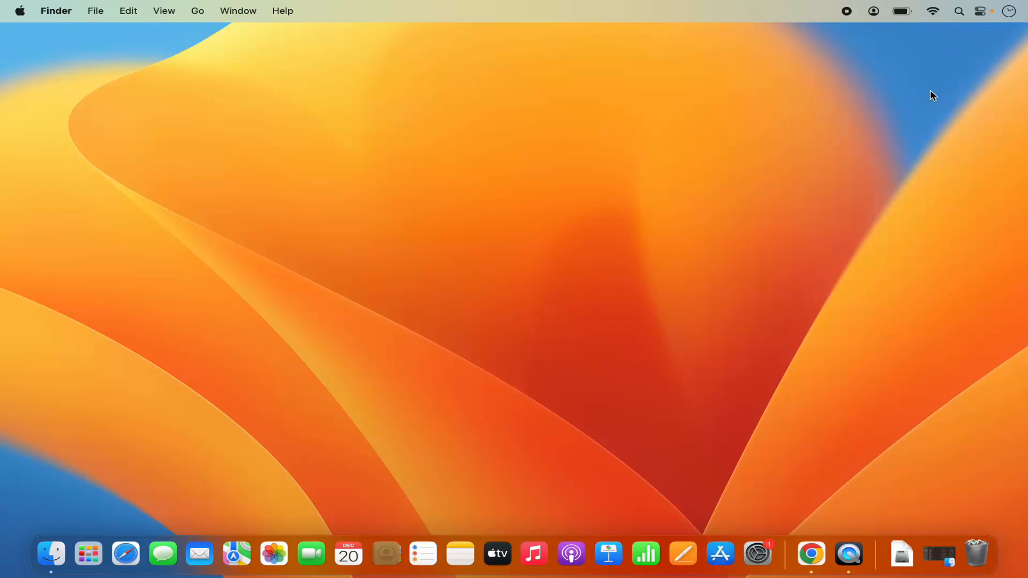
Search Launchpad for "any" and launch AnyDesk
{"action": "left_click", "coordinate": [89, 554]}
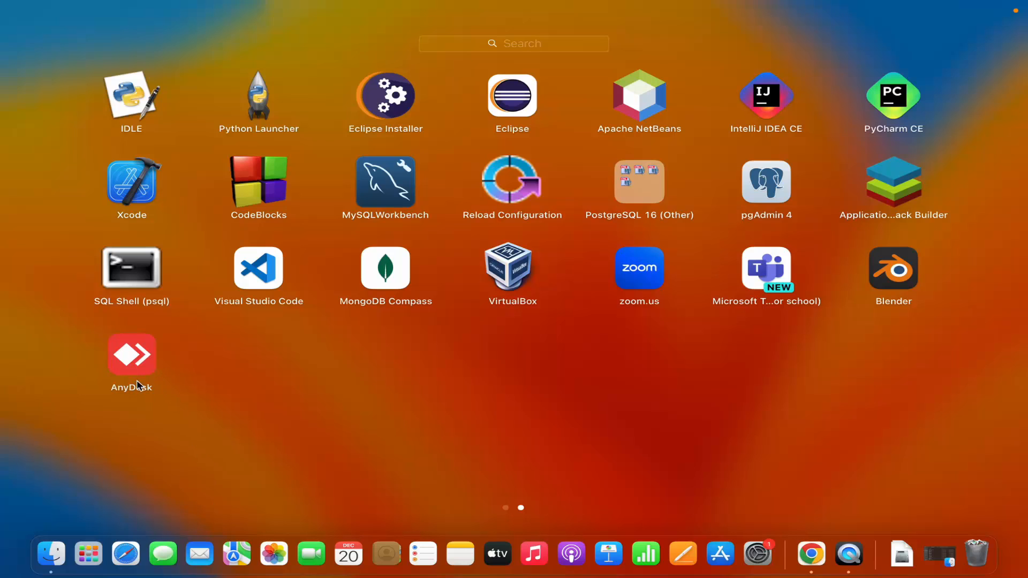
{"action": "left_click", "coordinate": [500, 48]}
{"action": "type", "text": "any"}
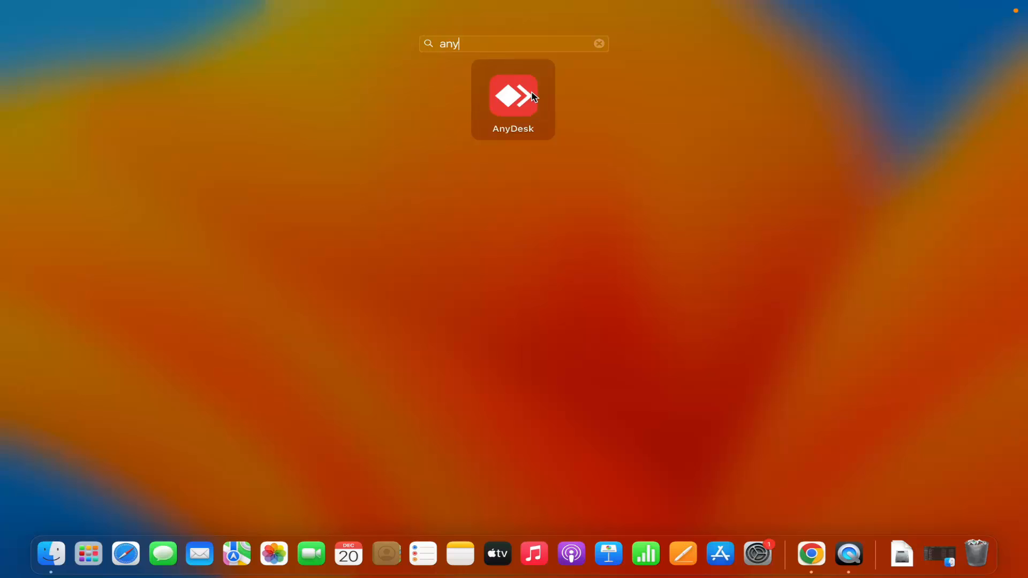
{"action": "left_click", "coordinate": [510, 98]}
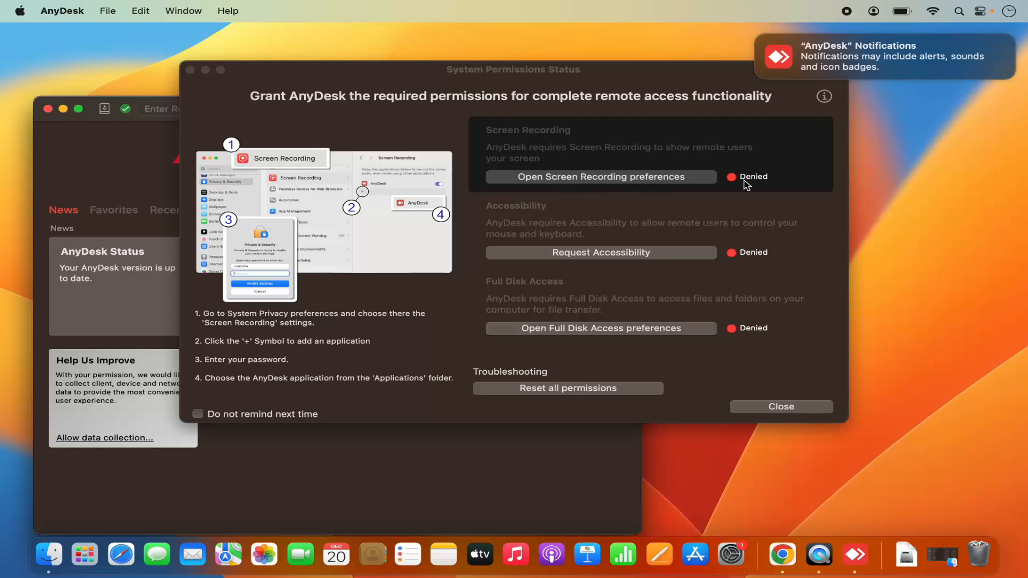
View AnyDesk's Screen Recording permission in System Settings, and minimise the settings window
{"action": "left_click", "coordinate": [683, 182]}
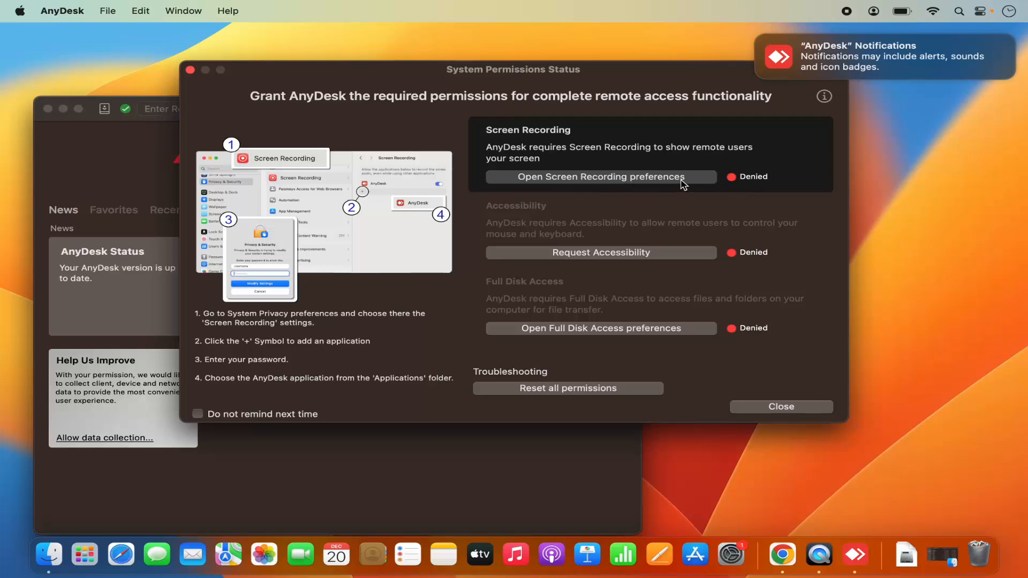
{"action": "left_click", "coordinate": [629, 177]}
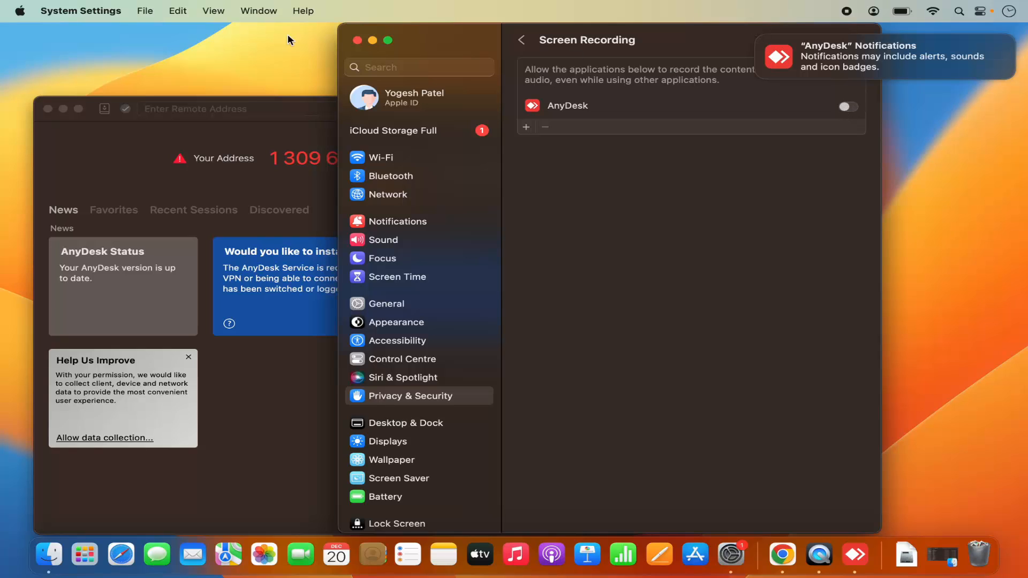
{"action": "left_click", "coordinate": [373, 42]}
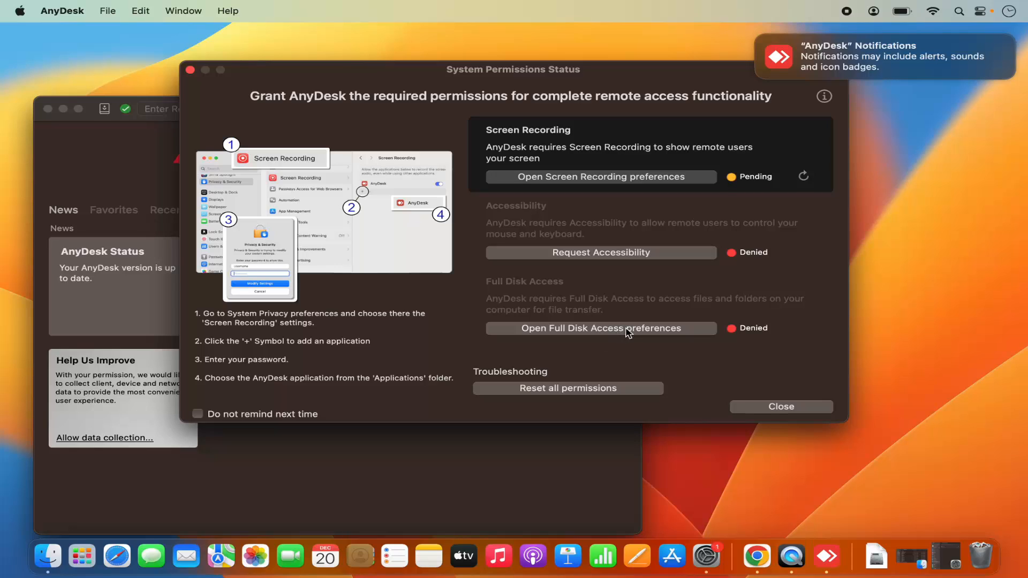
Request Accessibility access for AnyDesk, view its entry in System Settings and close the settings window
{"action": "left_click", "coordinate": [586, 259]}
{"action": "left_click", "coordinate": [673, 256]}
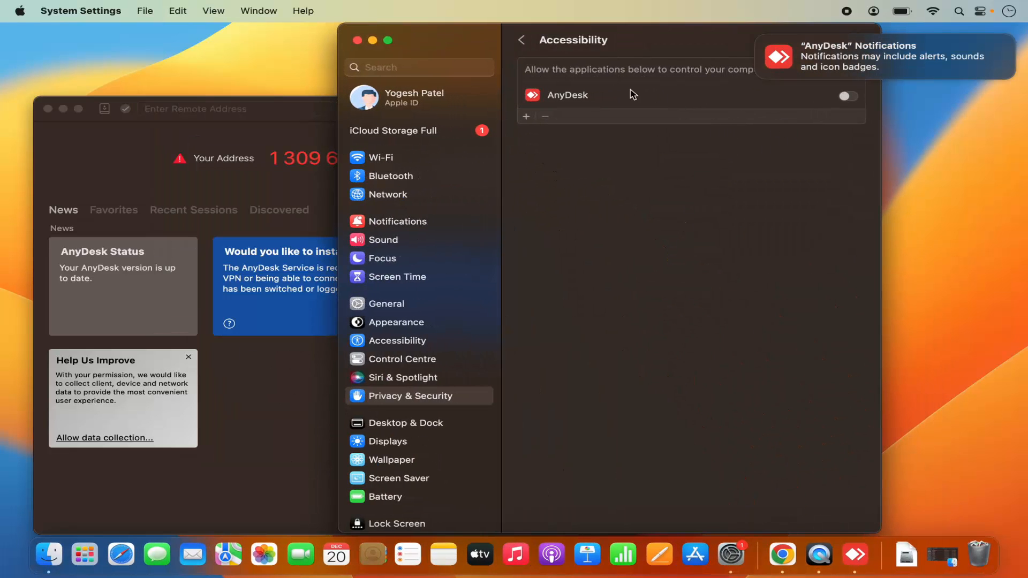
{"action": "left_click", "coordinate": [357, 41]}
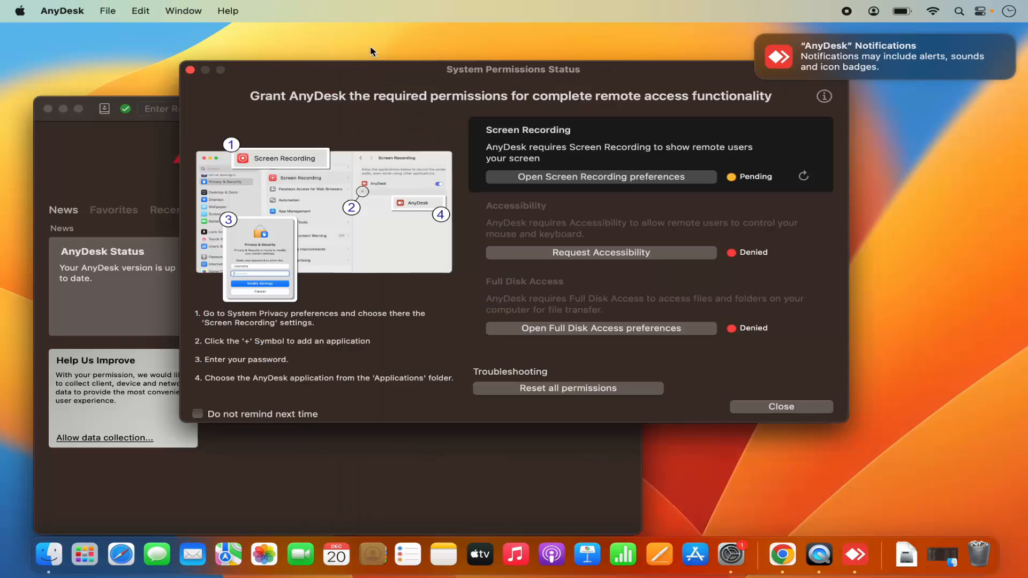
Review the apps listed under Full Disk Access, cancel the unlock request for adding another app and close System Settings
{"action": "left_click", "coordinate": [623, 333]}
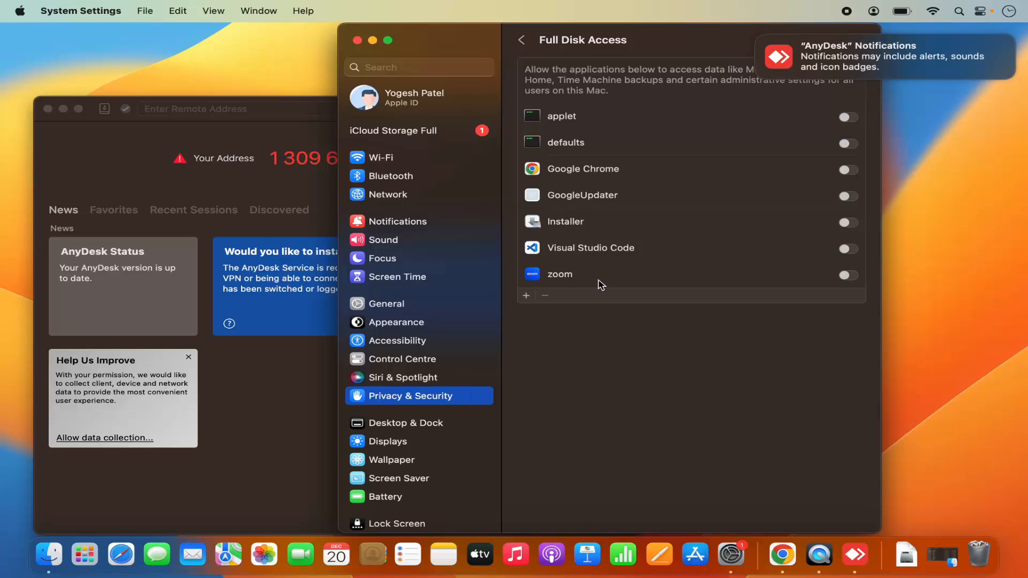
{"action": "left_click", "coordinate": [526, 296]}
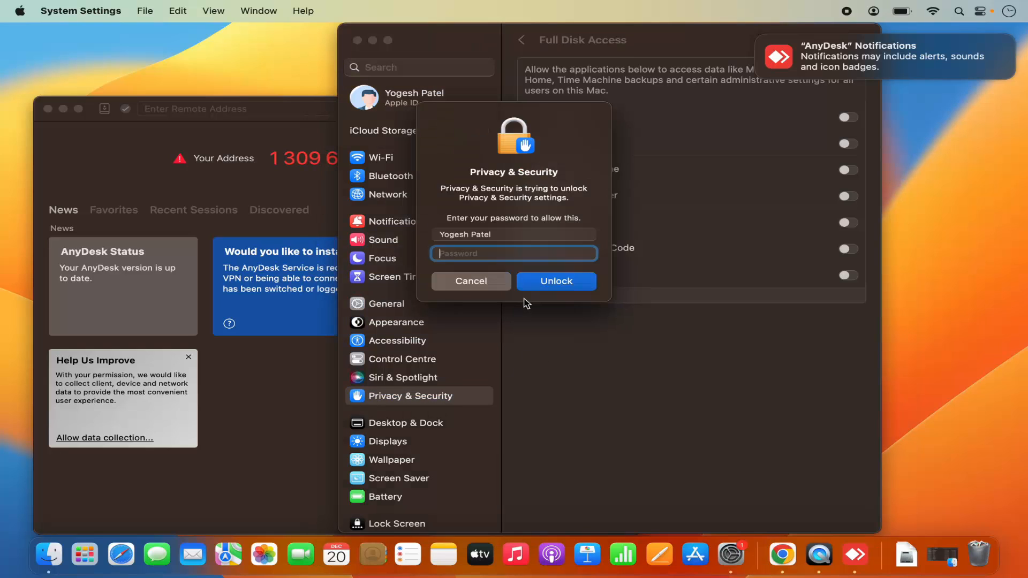
{"action": "left_click", "coordinate": [498, 288]}
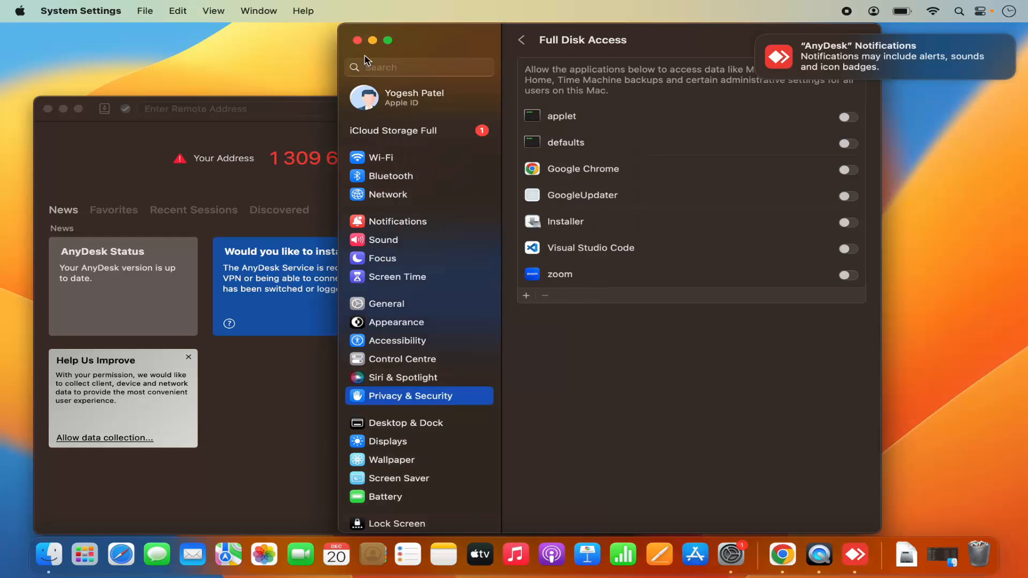
{"action": "left_click", "coordinate": [357, 40]}
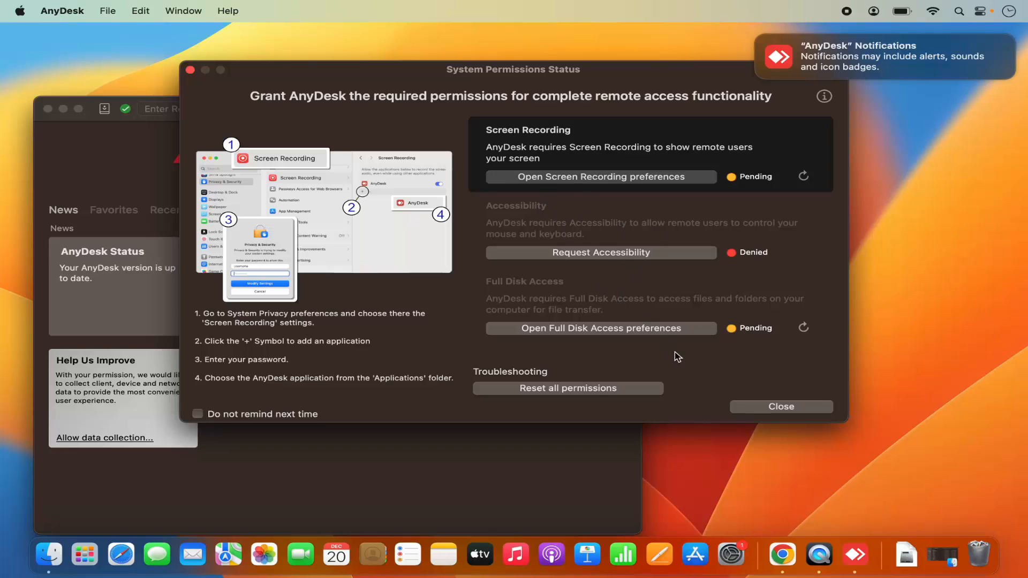
Close the System Permissions Status window and move the AnyDesk main window toward the middle of the screen
{"action": "left_click", "coordinate": [516, 459]}
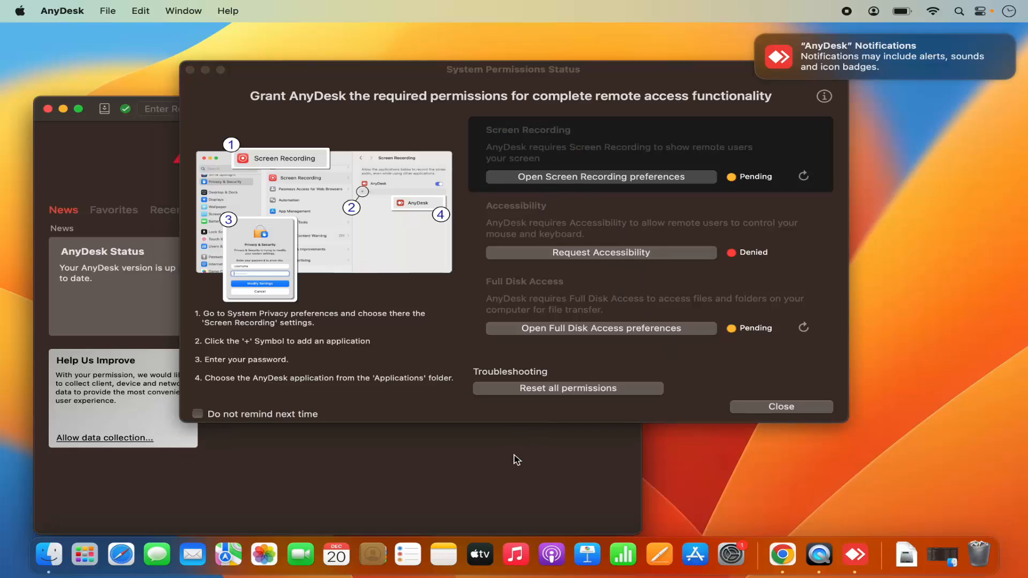
{"action": "left_click", "coordinate": [190, 70]}
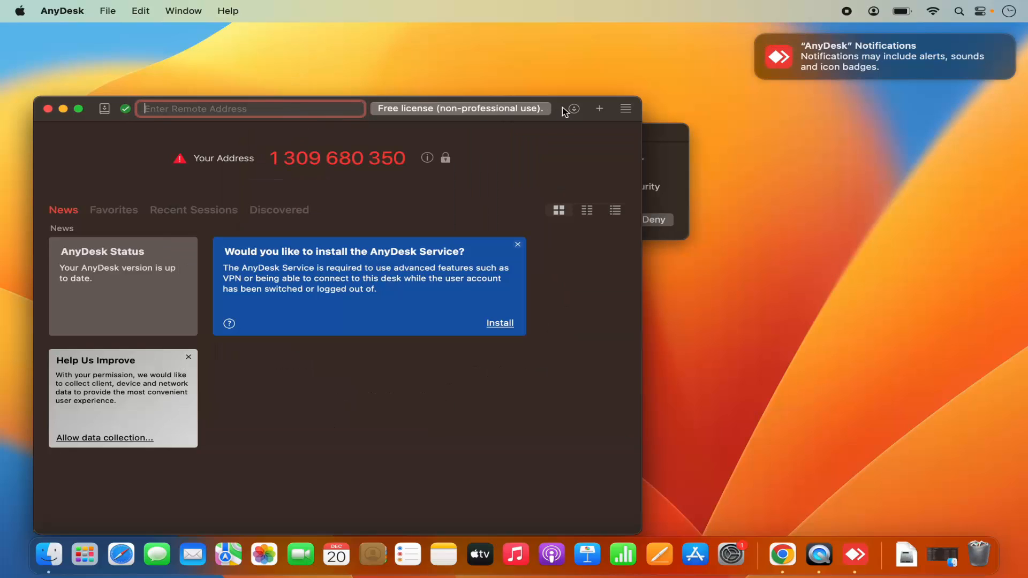
{"action": "left_click_drag", "start_coordinate": [562, 113], "coordinate": [752, 86]}
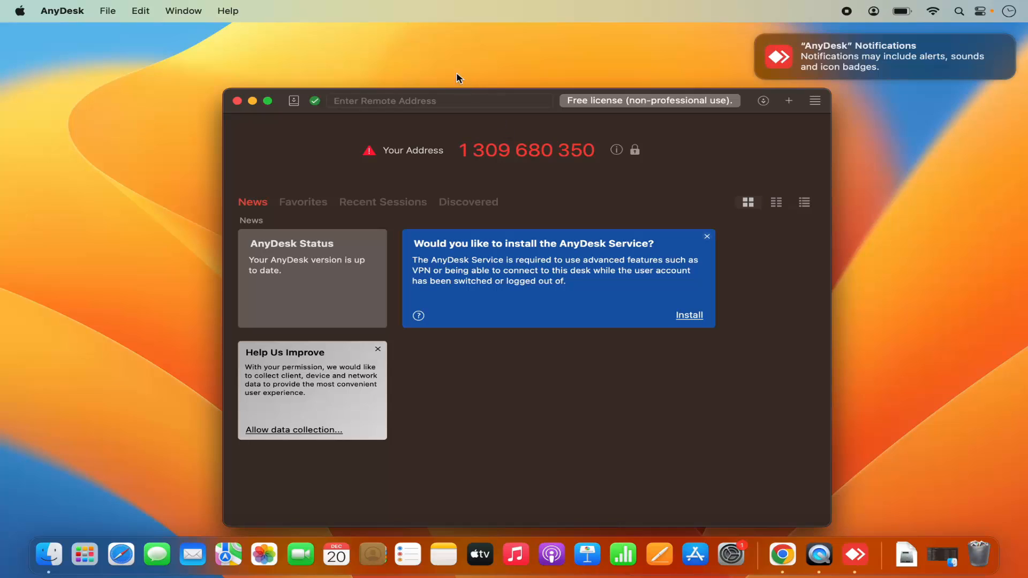
View the unattended access password dialog and permission profile, cancel without setting a password and close the Security settings
{"action": "left_click", "coordinate": [636, 153]}
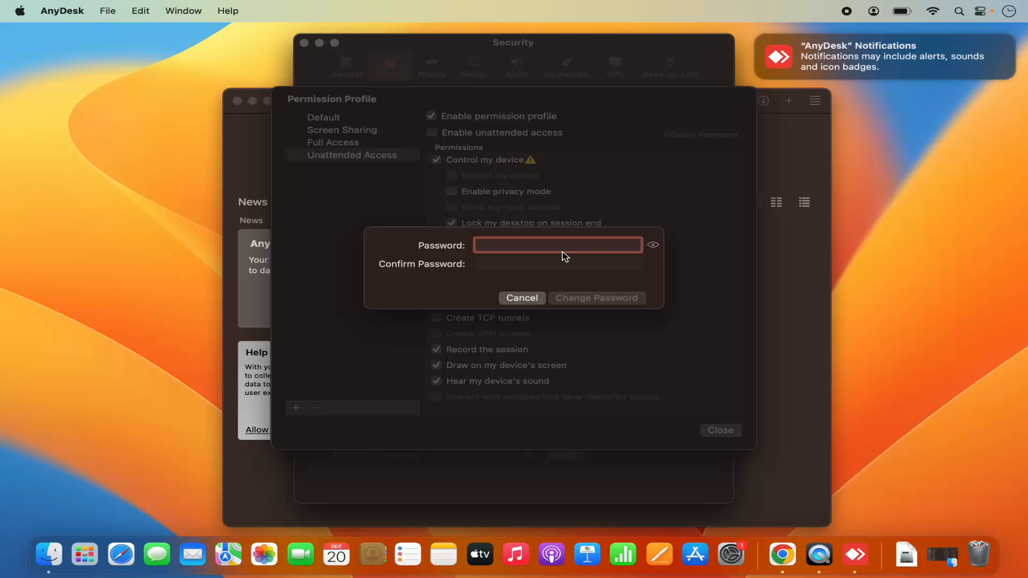
{"action": "left_click", "coordinate": [522, 298]}
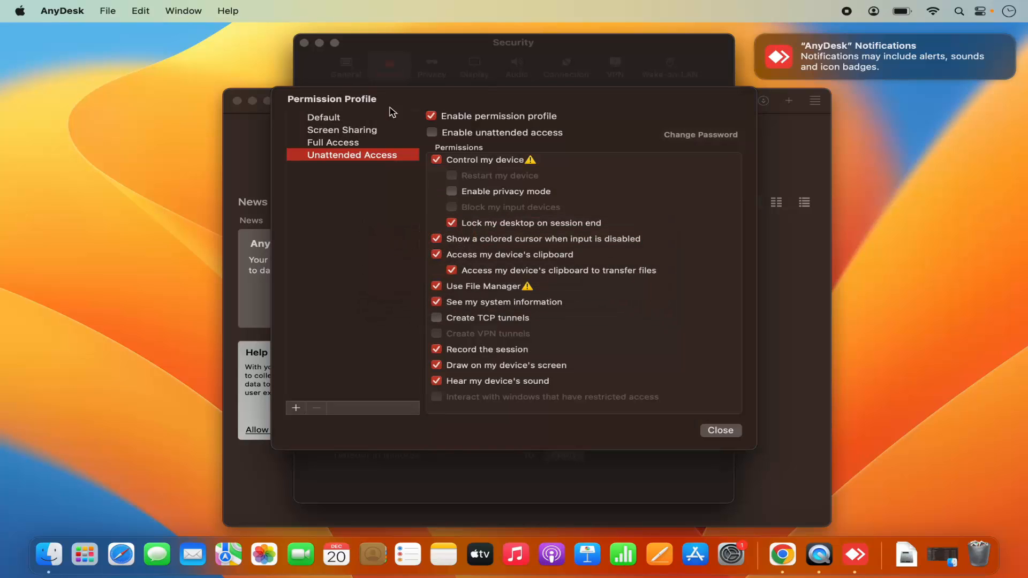
{"action": "left_click", "coordinate": [720, 430]}
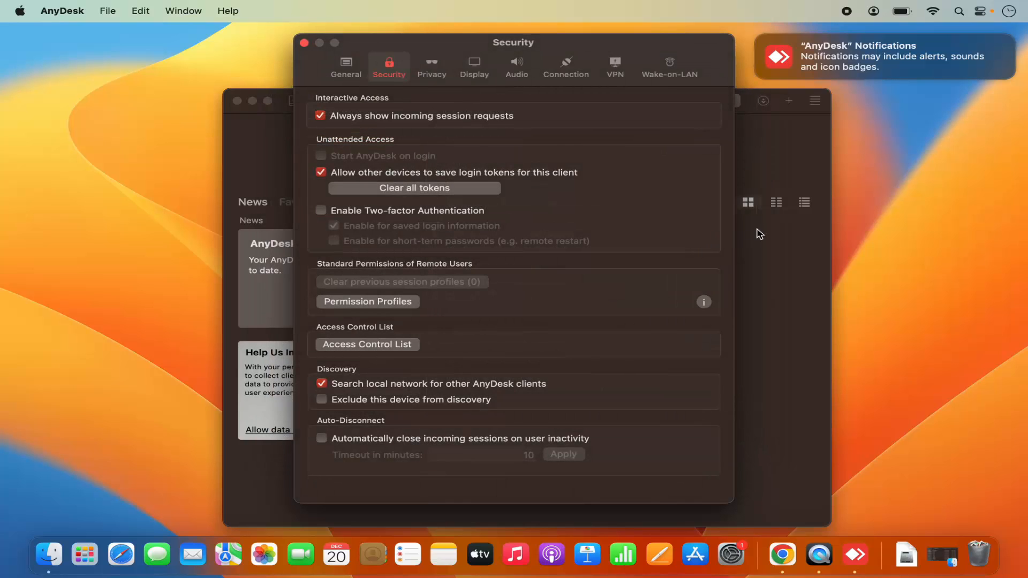
{"action": "left_click", "coordinate": [304, 43]}
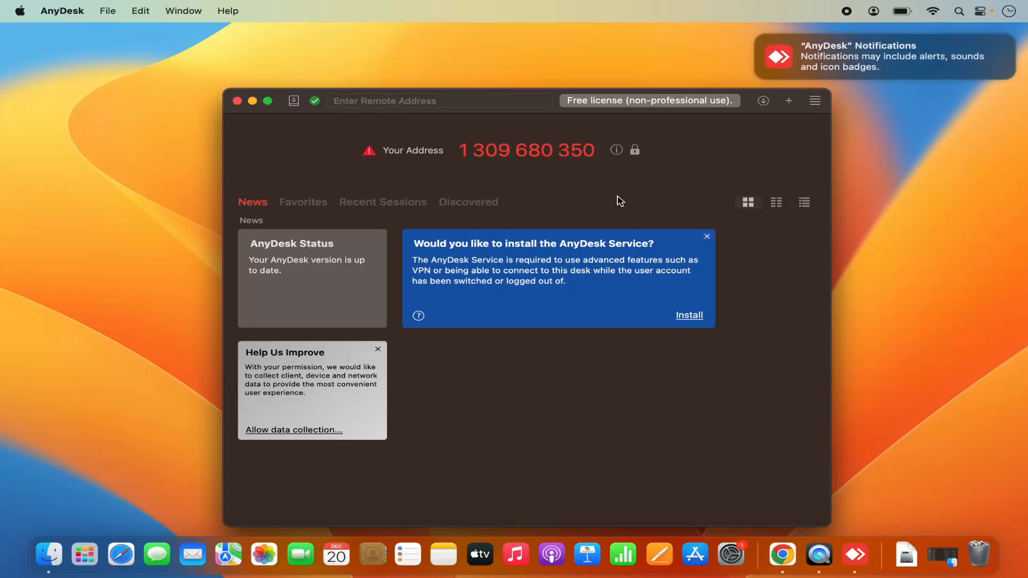
Open the AnyDesk preferences and look through the General, Security, Privacy, Display, Audio and Connection settings
{"action": "left_click", "coordinate": [81, 12]}
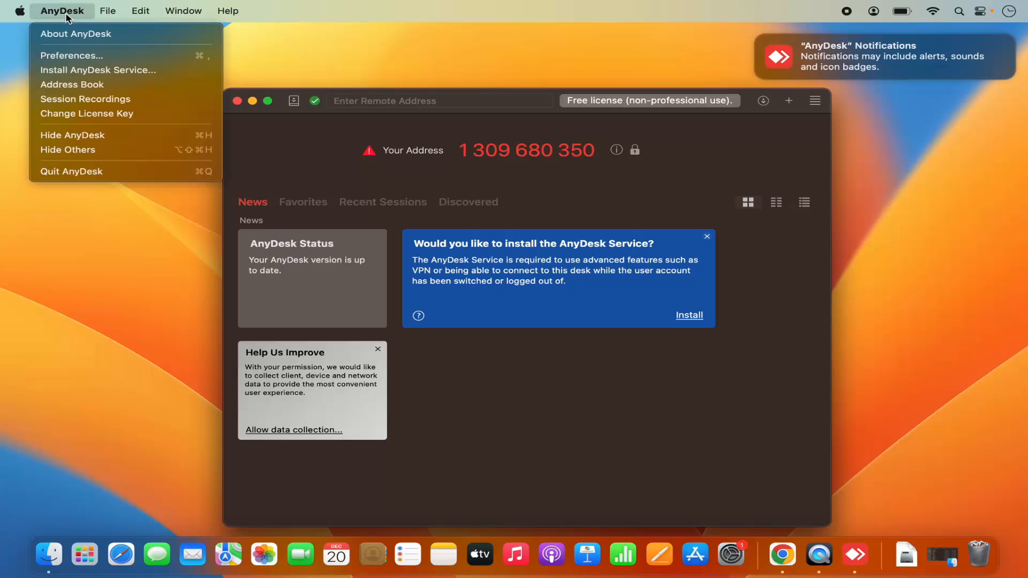
{"action": "left_click", "coordinate": [74, 56]}
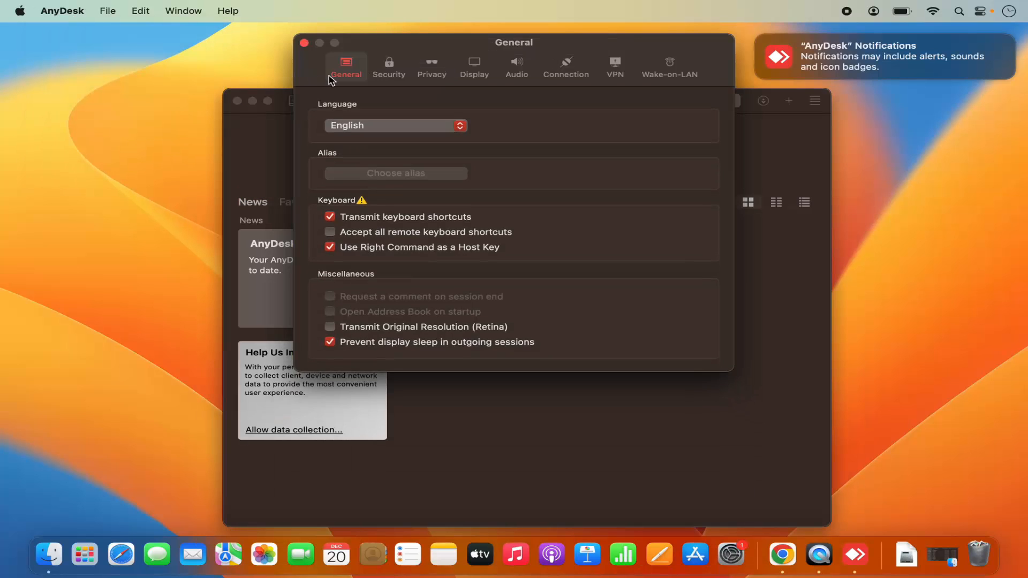
{"action": "left_click", "coordinate": [378, 78]}
{"action": "left_click", "coordinate": [431, 71]}
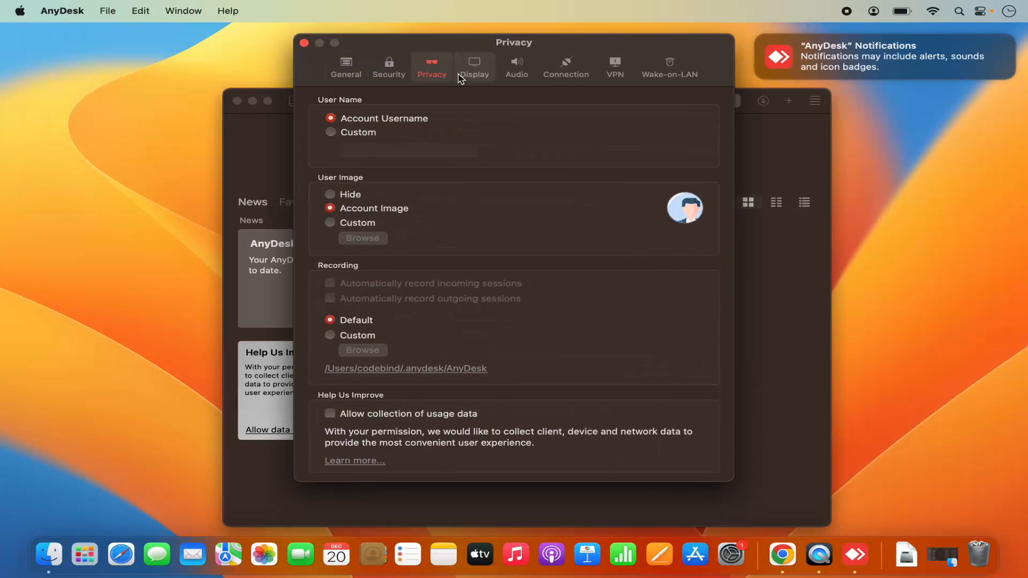
{"action": "left_click", "coordinate": [474, 75]}
{"action": "left_click", "coordinate": [516, 70]}
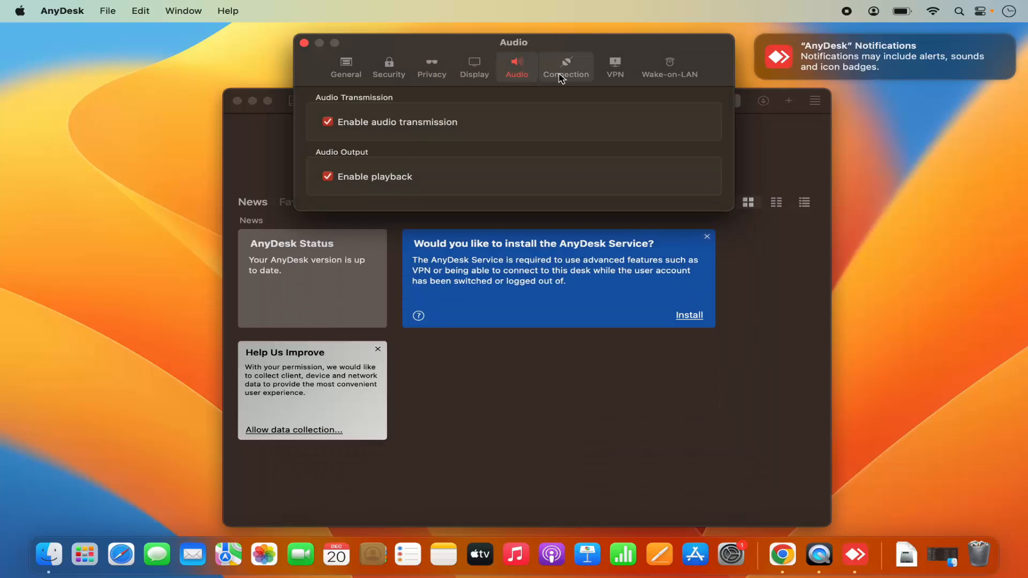
{"action": "left_click", "coordinate": [565, 75]}
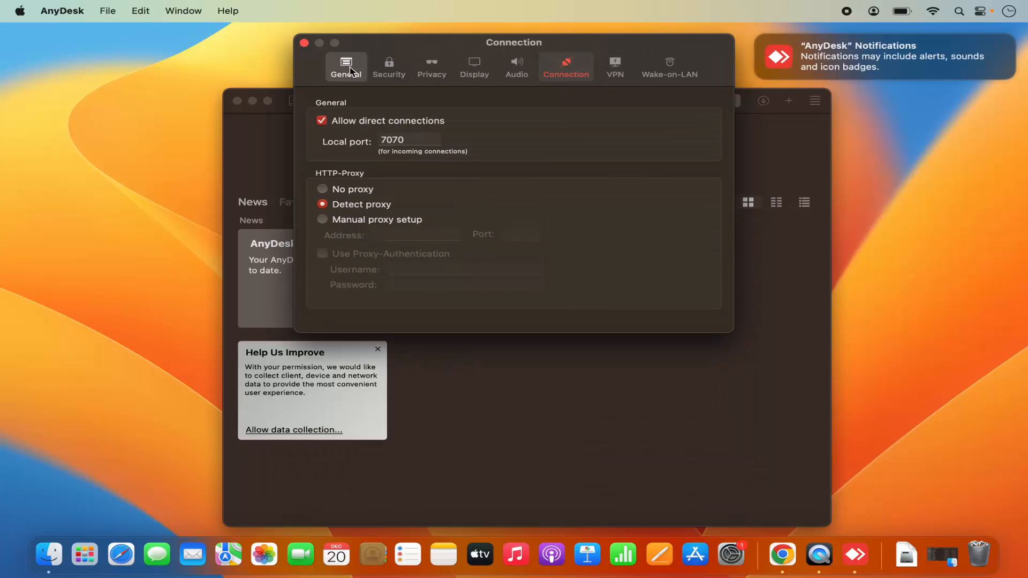
Return to the General preferences and review the Security, Privacy, Display and Audio settings again
{"action": "left_click", "coordinate": [362, 81]}
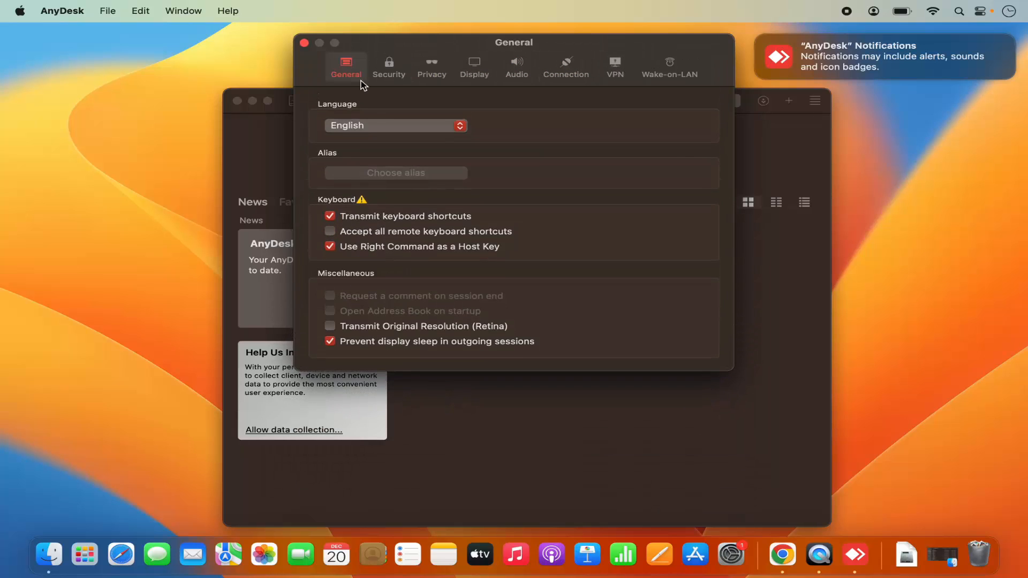
{"action": "left_click", "coordinate": [397, 73]}
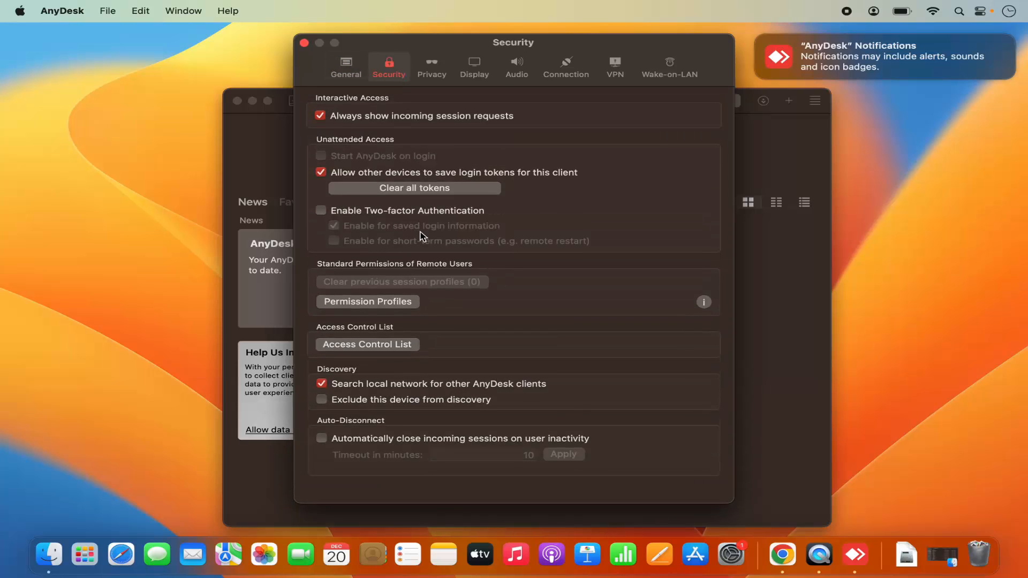
{"action": "left_click", "coordinate": [428, 68]}
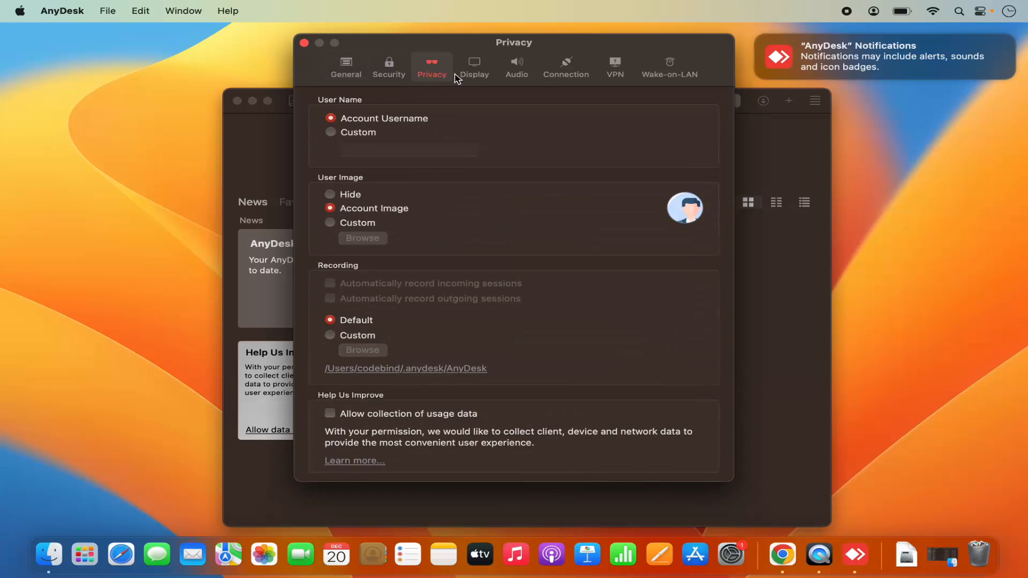
{"action": "left_click", "coordinate": [474, 70]}
{"action": "left_click", "coordinate": [515, 71]}
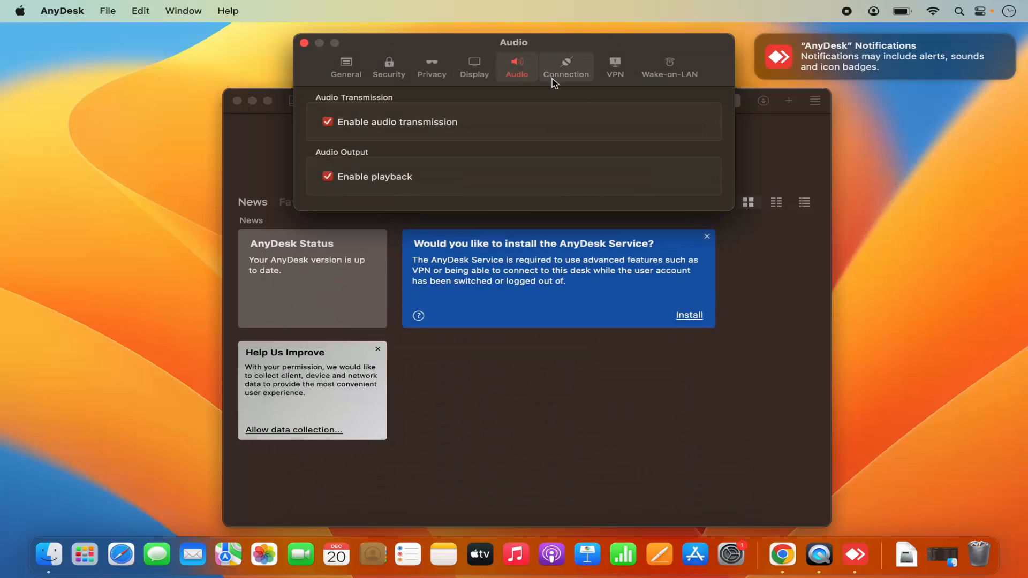